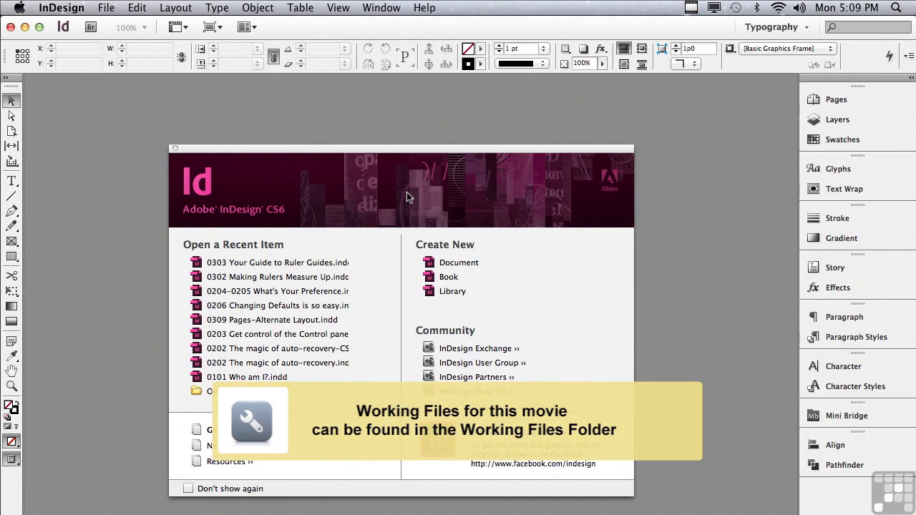
# Step: From File > Open, select 0303 Your Guide to Ruler Guides.indd in the Sample Layouts folder
pyautogui.click(106, 7)
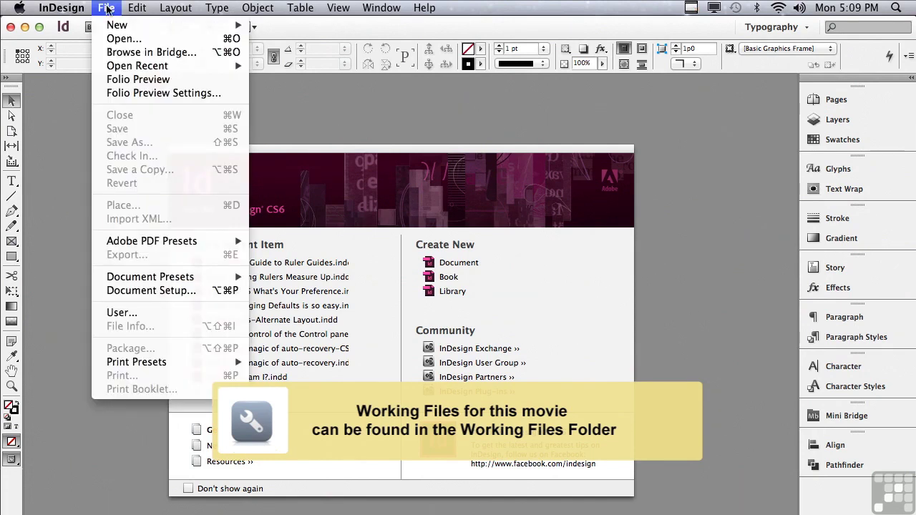
pyautogui.click(133, 39)
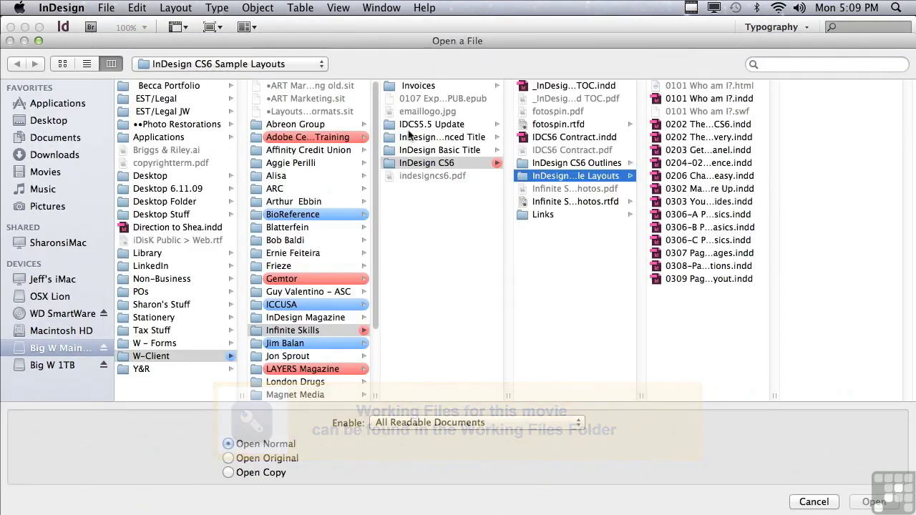
pyautogui.click(674, 203)
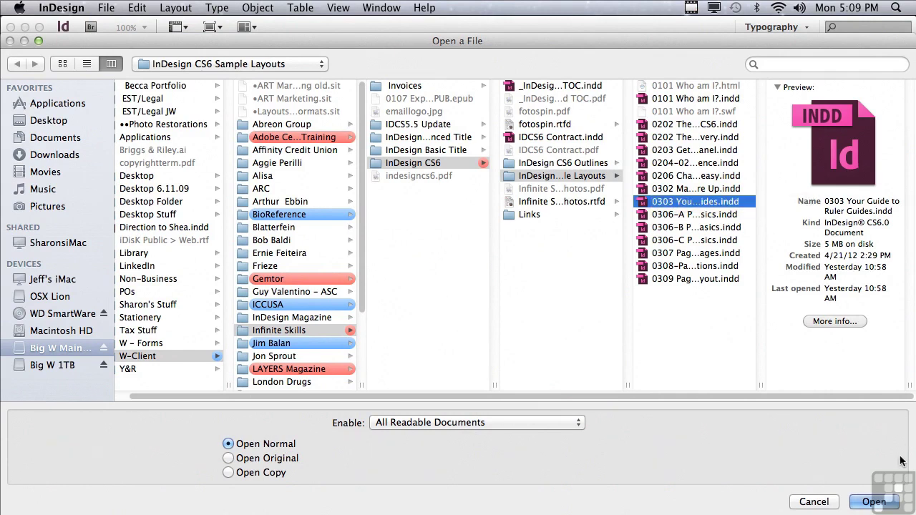
# Step: Open the ruler guides document and drag one horizontal and one vertical guide onto the left page
pyautogui.click(874, 501)
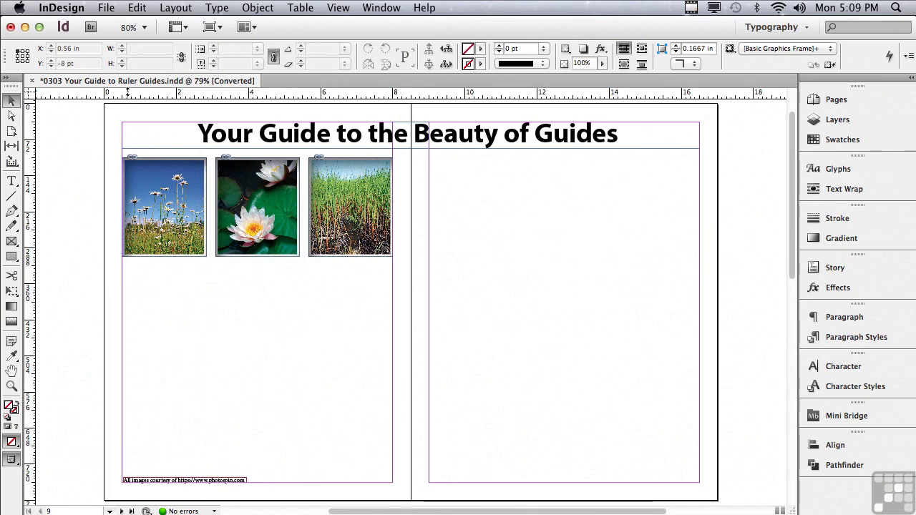
pyautogui.moveTo(127, 92); pyautogui.dragTo(128, 302)
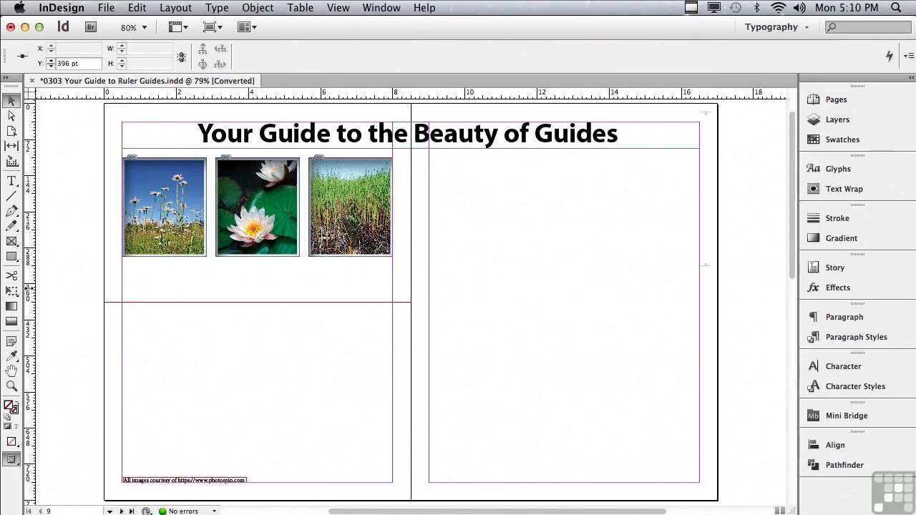
pyautogui.moveTo(29, 293); pyautogui.dragTo(158, 311)
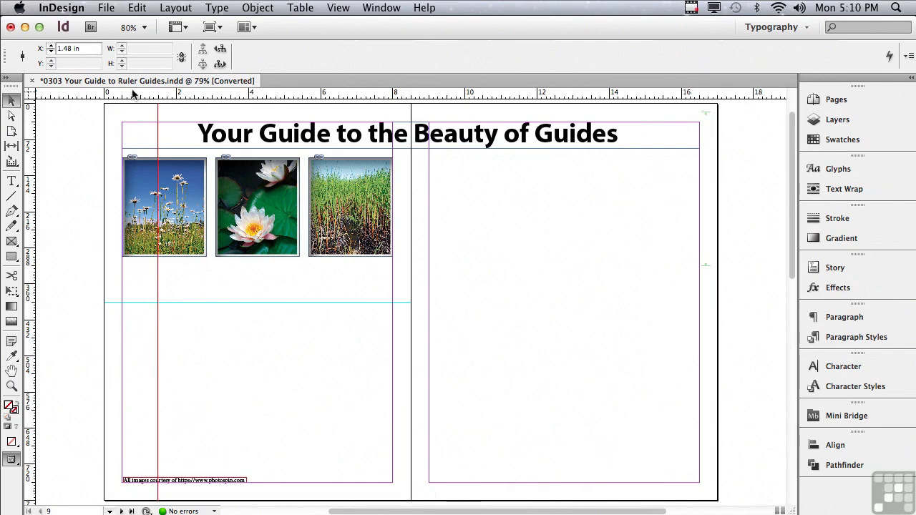
# Step: Add a horizontal guide at 108 pt along the photos' top and a vertical guide at 2.8333 in
pyautogui.moveTo(130, 95); pyautogui.dragTo(123, 158)
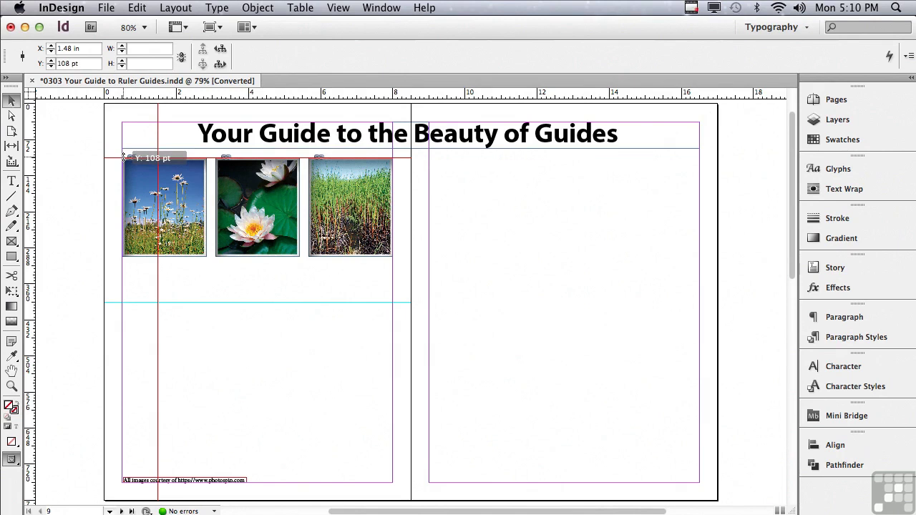
pyautogui.moveTo(123, 157); pyautogui.dragTo(123, 158)
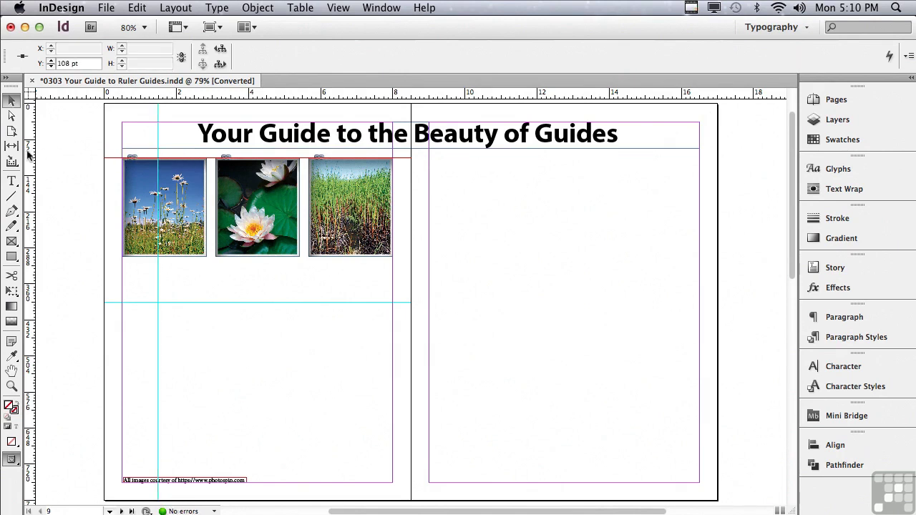
pyautogui.moveTo(27, 148); pyautogui.dragTo(206, 159)
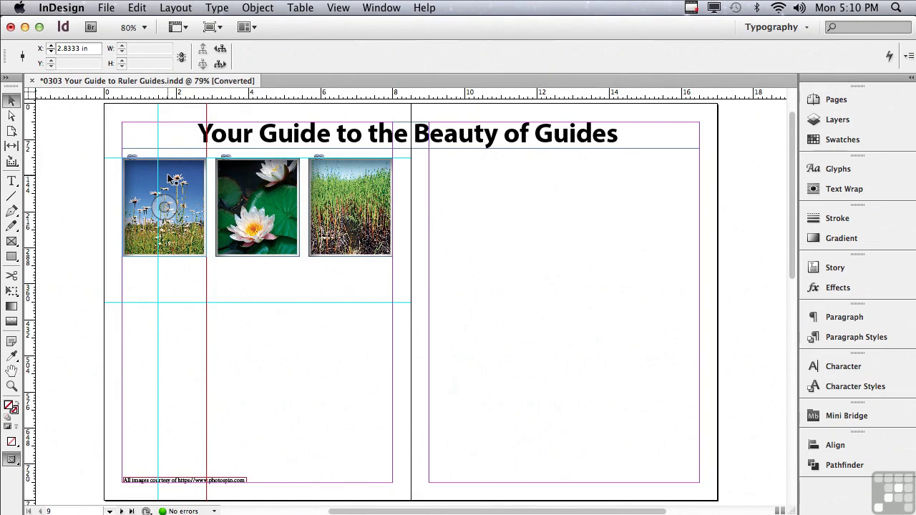
pyautogui.click(342, 180)
pyautogui.moveTo(342, 180)
pyautogui.mouseDown()
pyautogui.moveTo(319, 331)
pyautogui.moveTo(341, 323)
pyautogui.moveTo(341, 178)
pyautogui.mouseUp()
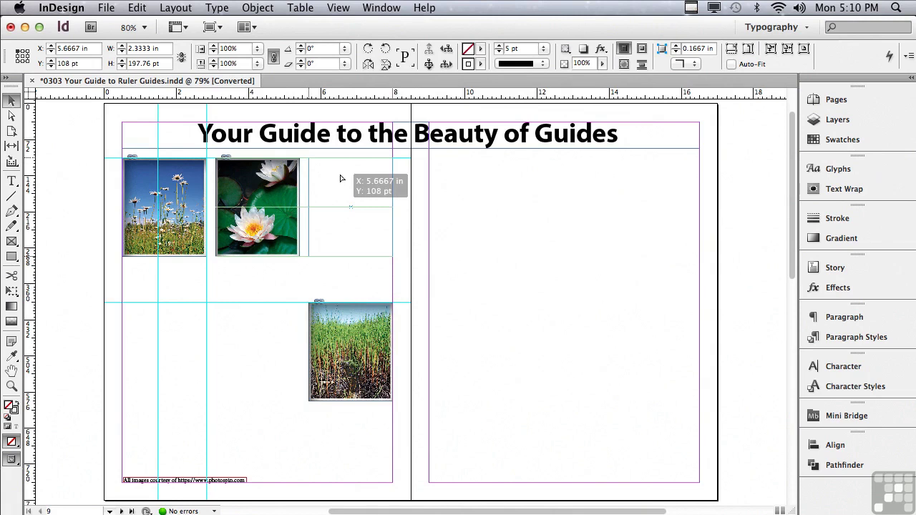
pyautogui.moveTo(340, 179); pyautogui.dragTo(341, 179)
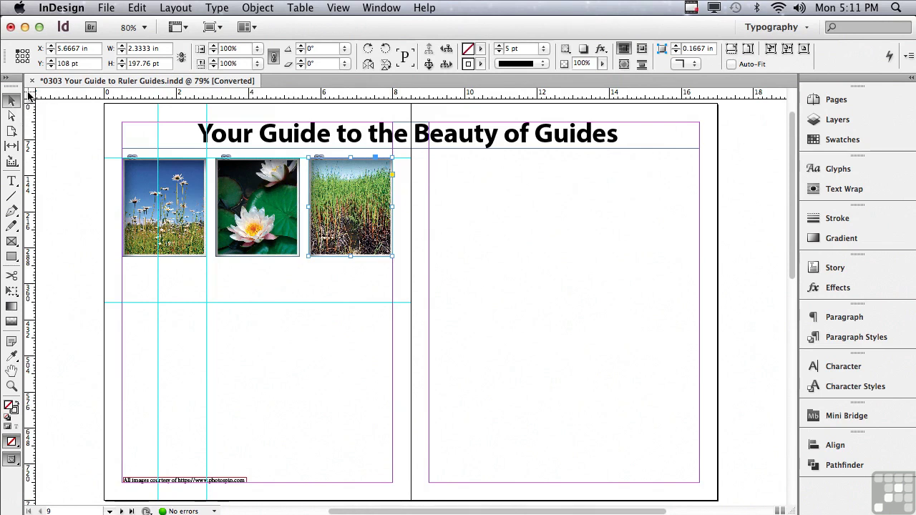
# Step: Drag spread-wide guides from the ruler origin, then add a horizontal guide at Y 548 pt and select it
pyautogui.moveTo(28, 95); pyautogui.dragTo(299, 257)
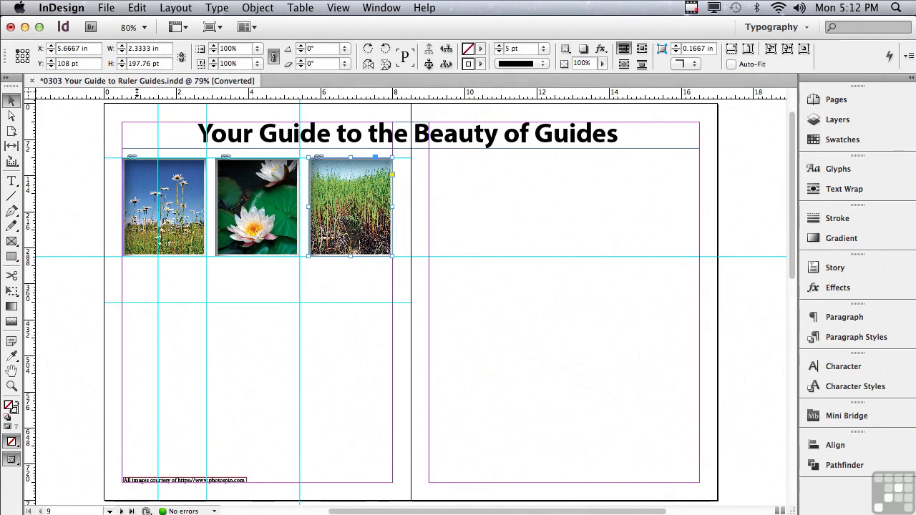
pyautogui.moveTo(137, 93); pyautogui.dragTo(153, 380)
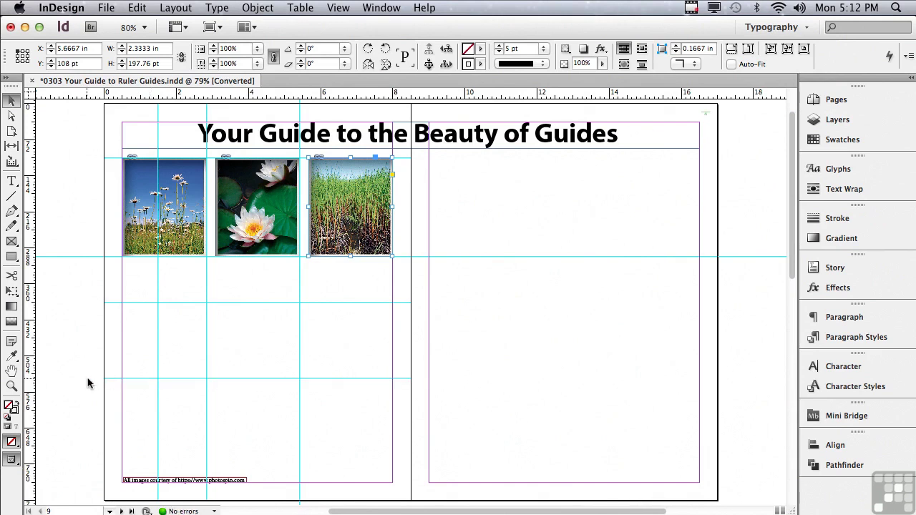
pyautogui.click(351, 378)
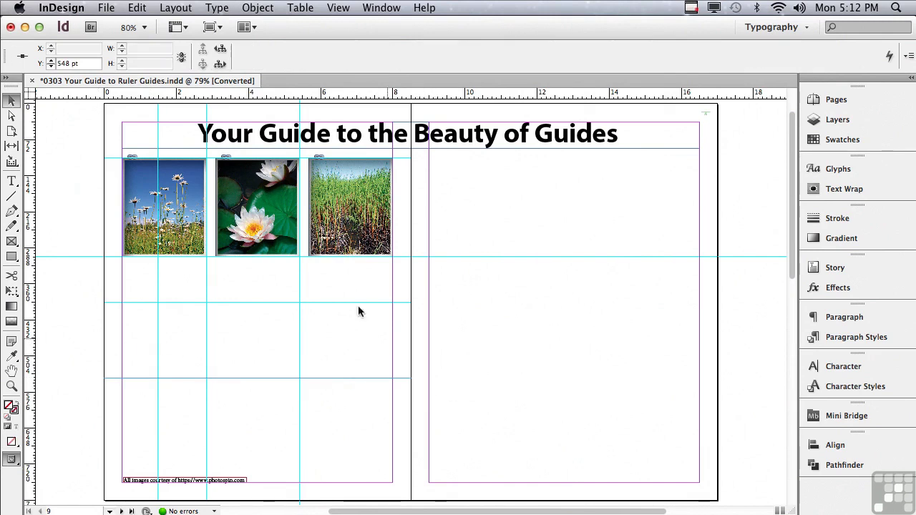
# Step: Delete the left-page guide at 108 pt and Ctrl-drag a spread-wide guide to Y 108 pt
pyautogui.click(110, 158)
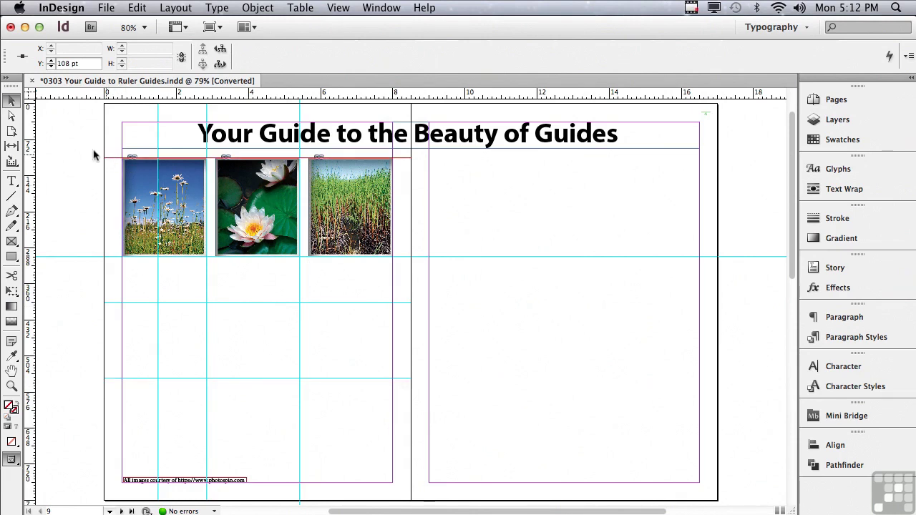
pyautogui.moveTo(95, 148); pyautogui.dragTo(72, 169)
pyautogui.moveTo(80, 138); pyautogui.dragTo(85, 187)
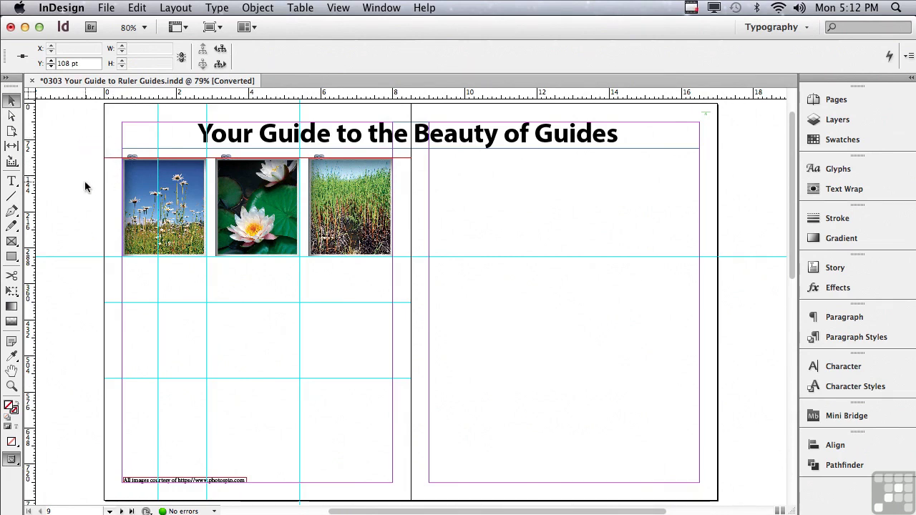
pyautogui.click(84, 187)
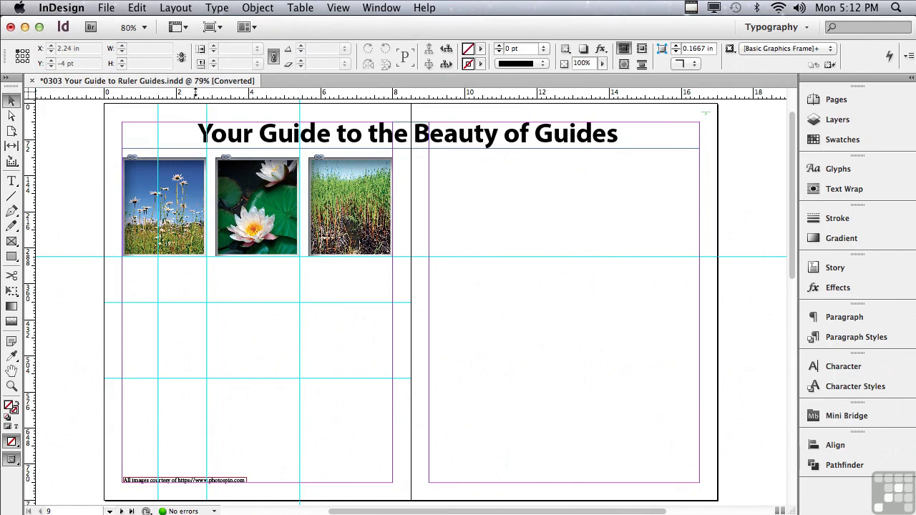
pyautogui.moveTo(195, 93); pyautogui.dragTo(201, 158)
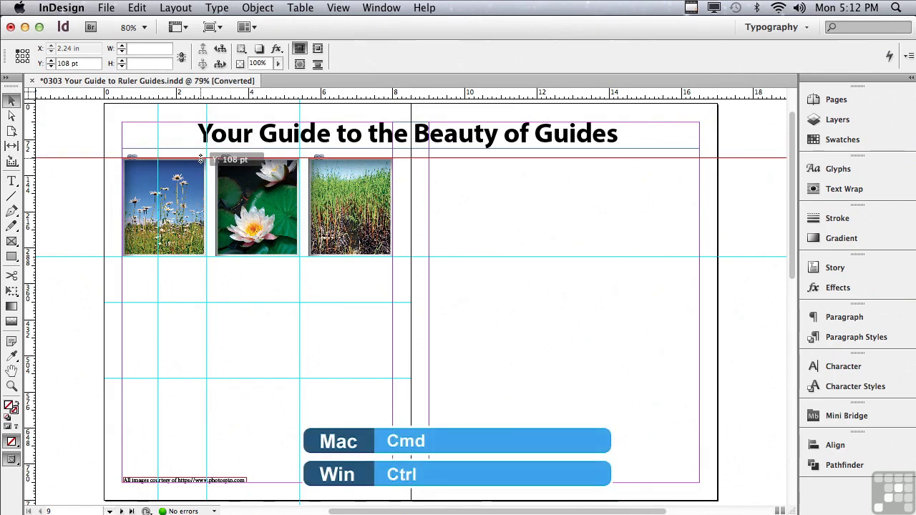
pyautogui.moveTo(201, 158); pyautogui.dragTo(203, 161)
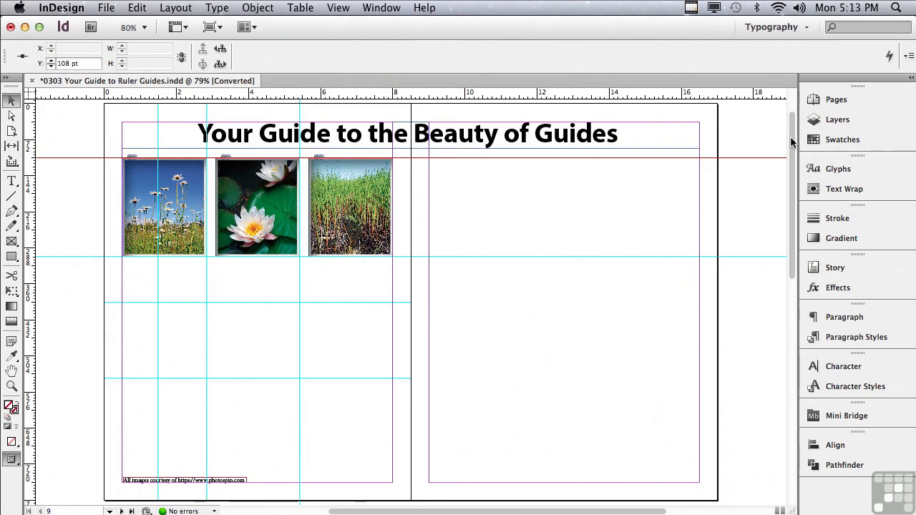
# Step: Scroll to the page 11 spread and marquee-select the vertical guides on the right page
pyautogui.scroll(-1, 791, 139)
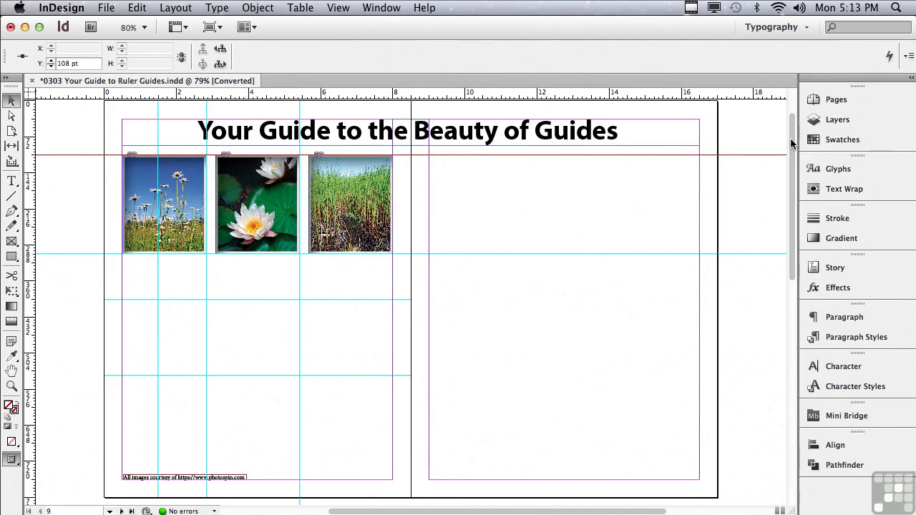
pyautogui.moveTo(790, 137); pyautogui.dragTo(737, 329)
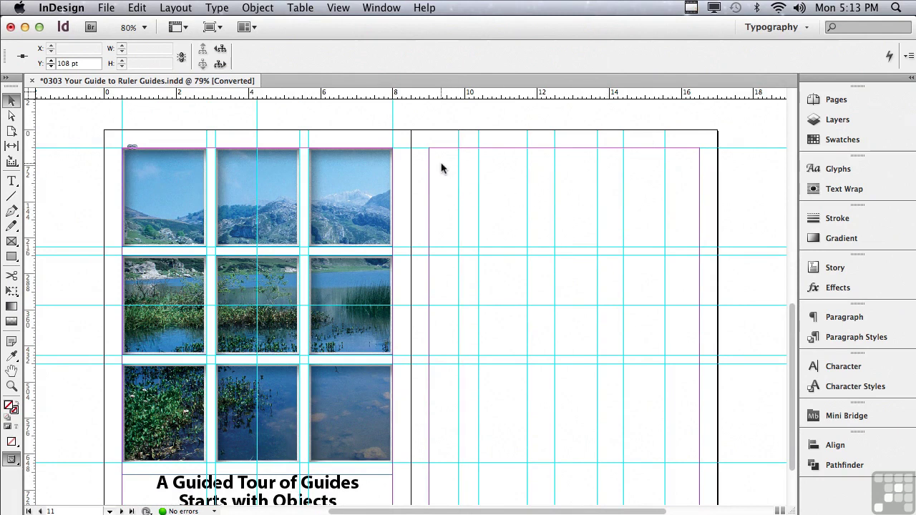
pyautogui.moveTo(442, 164); pyautogui.dragTo(682, 196)
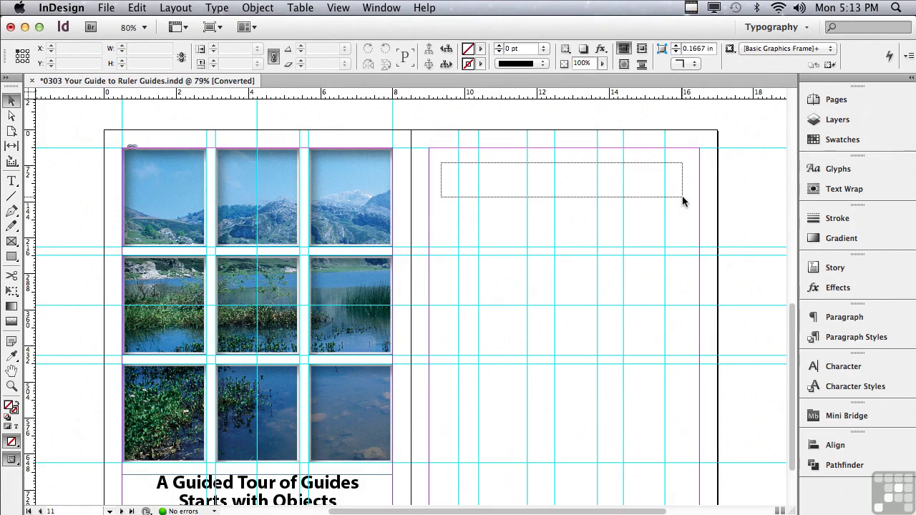
pyautogui.moveTo(682, 196); pyautogui.dragTo(682, 196)
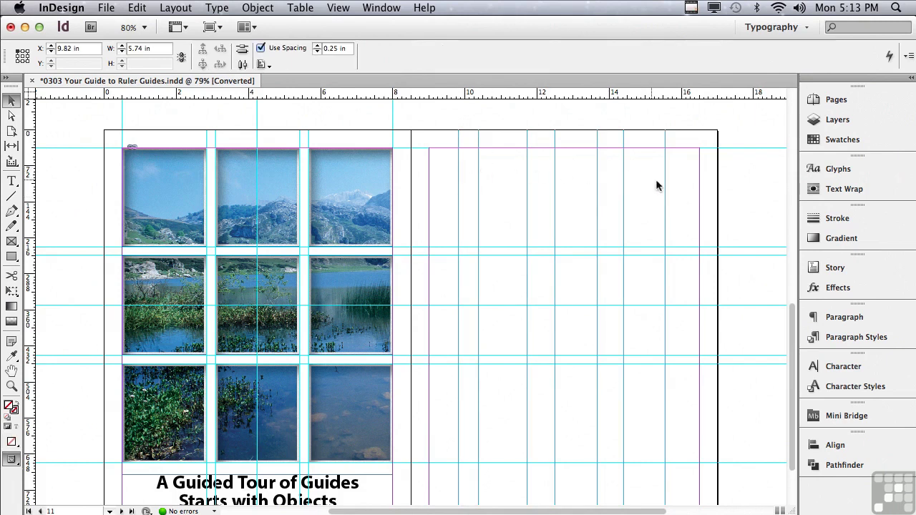
# Step: Turn off fixed spacing, keep aligning to margins, and distribute the vertical guides' horizontal centers evenly
pyautogui.click(261, 48)
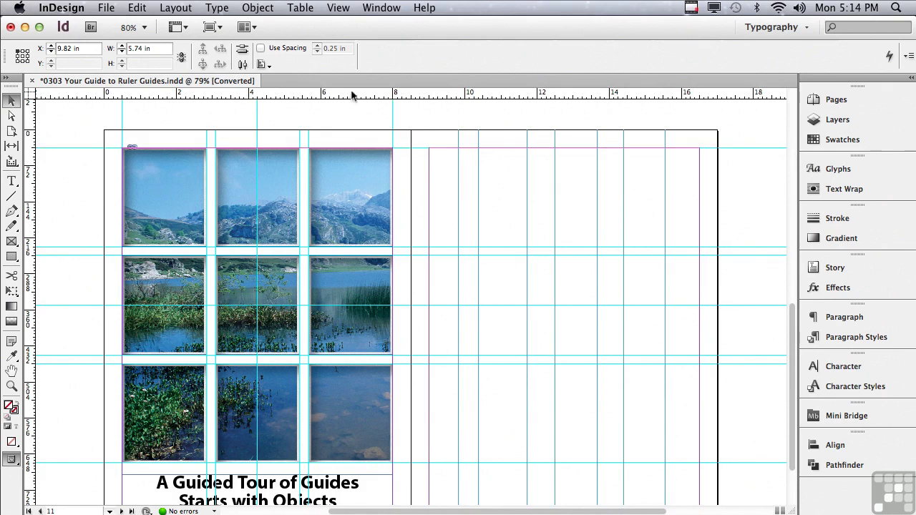
pyautogui.click(260, 65)
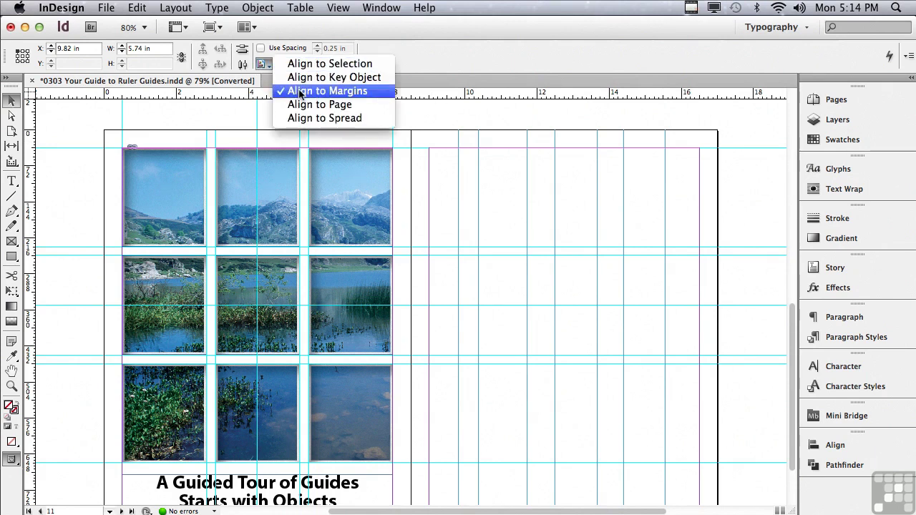
pyautogui.click(300, 93)
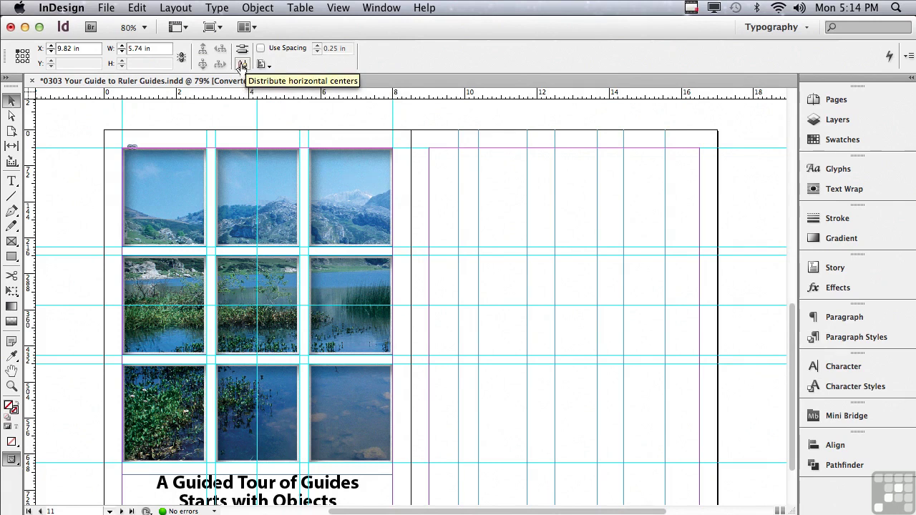
pyautogui.click(240, 66)
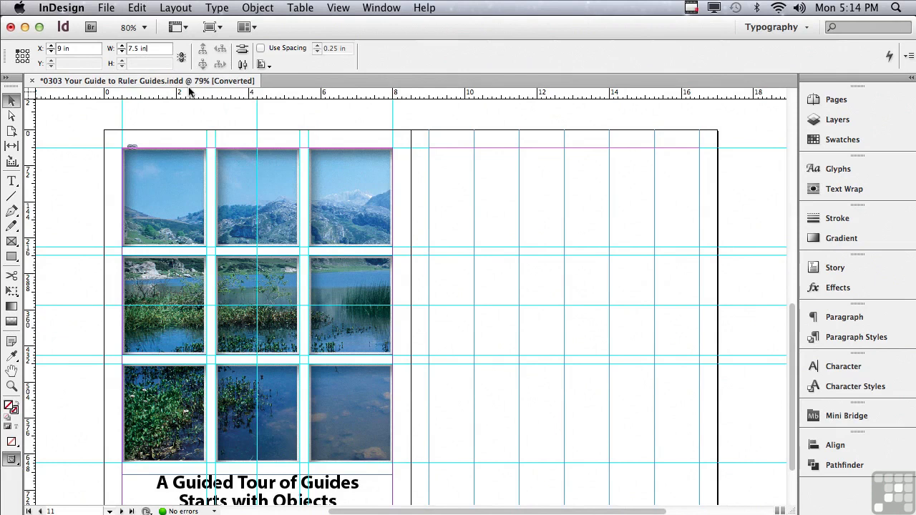
# Step: Halve the guide group's width to 3.75 in with W/2, then set X to 10 in
pyautogui.write('/2')
pyautogui.press('Return')
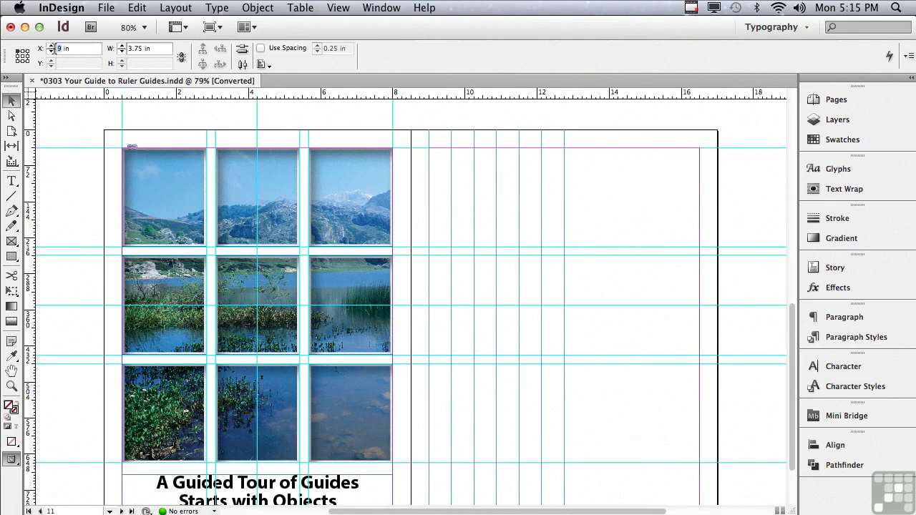
pyautogui.click(393, 148)
pyautogui.click(401, 144)
pyautogui.write('10')
pyautogui.doubleClick(64, 49)
pyautogui.press('Return')
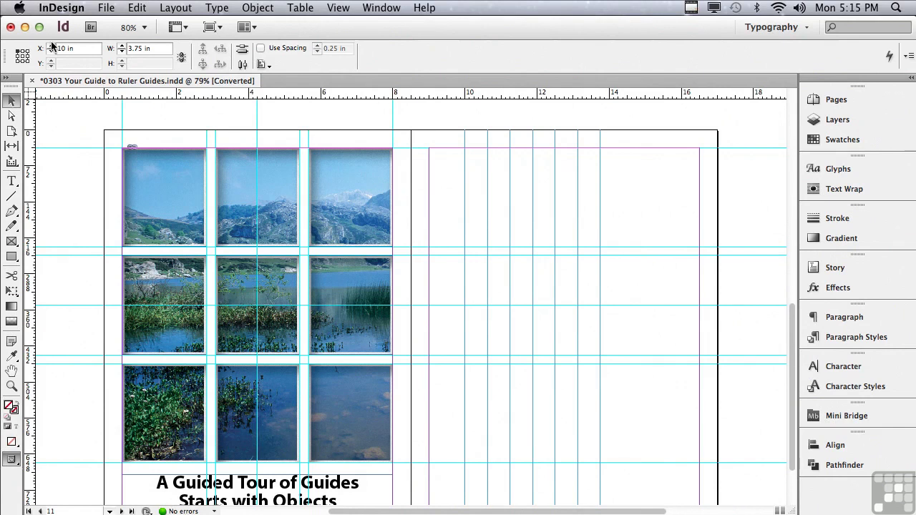
pyautogui.moveTo(78, 110); pyautogui.dragTo(398, 505)
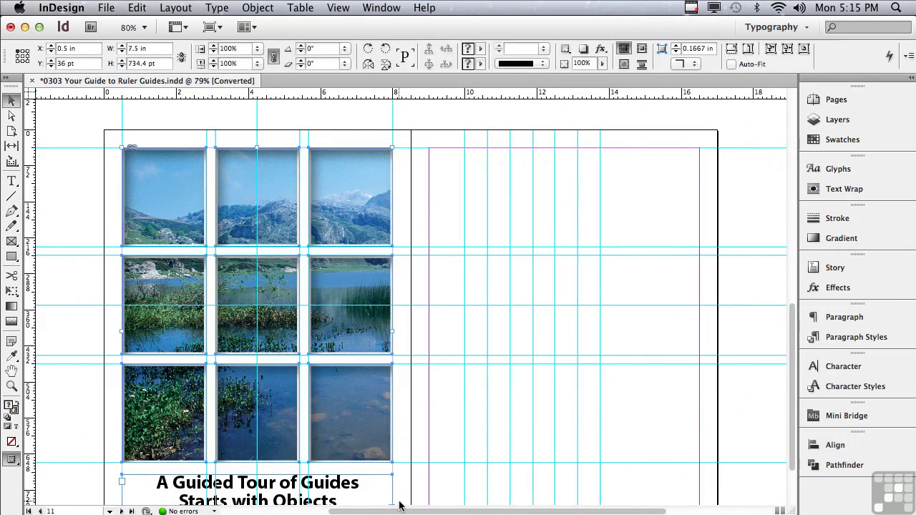
pyautogui.moveTo(88, 120); pyautogui.dragTo(395, 492)
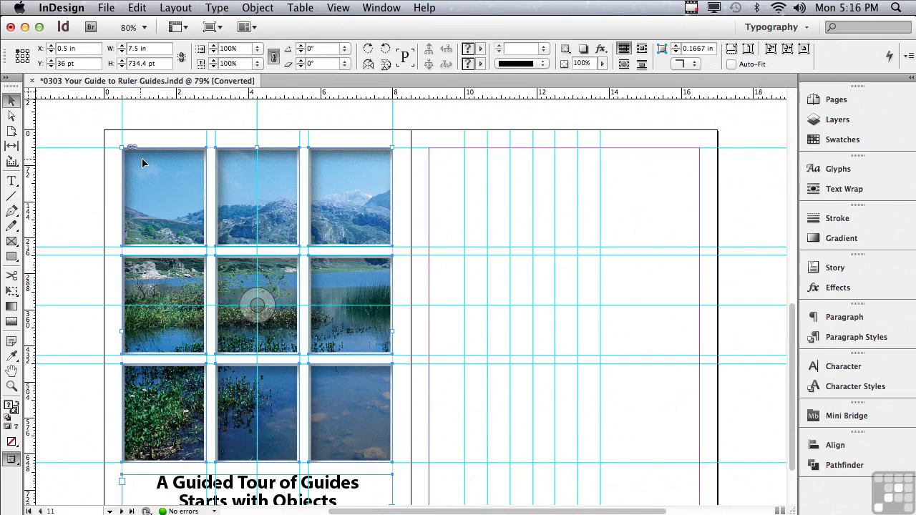
pyautogui.moveTo(131, 148); pyautogui.dragTo(149, 154)
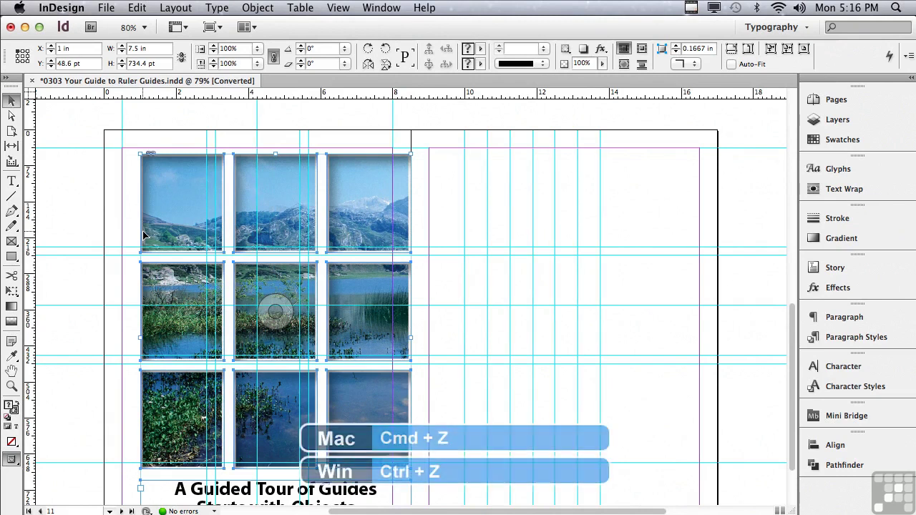
pyautogui.press('cmd+z')
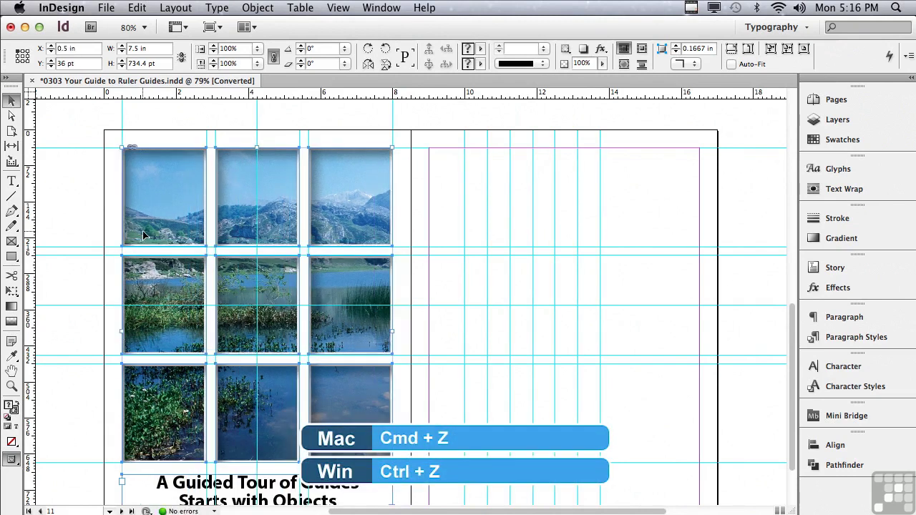
pyautogui.click(48, 152)
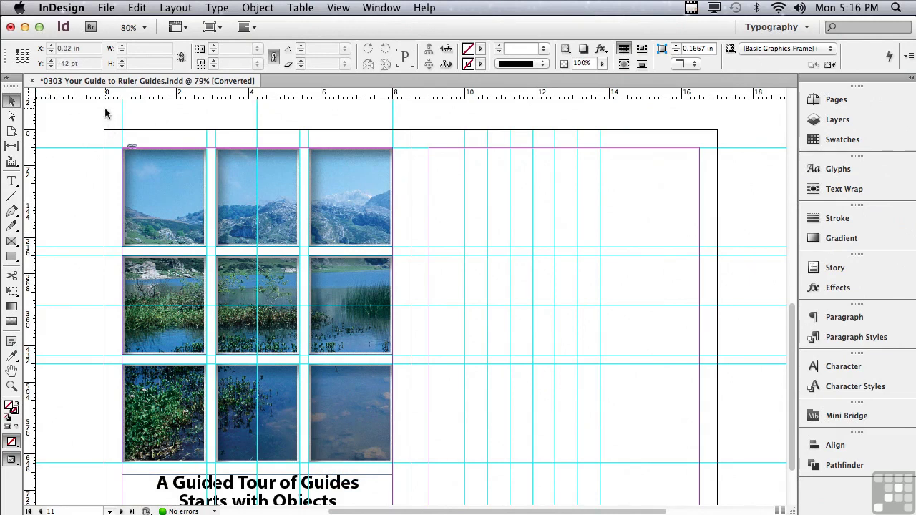
pyautogui.moveTo(89, 105); pyautogui.dragTo(606, 146)
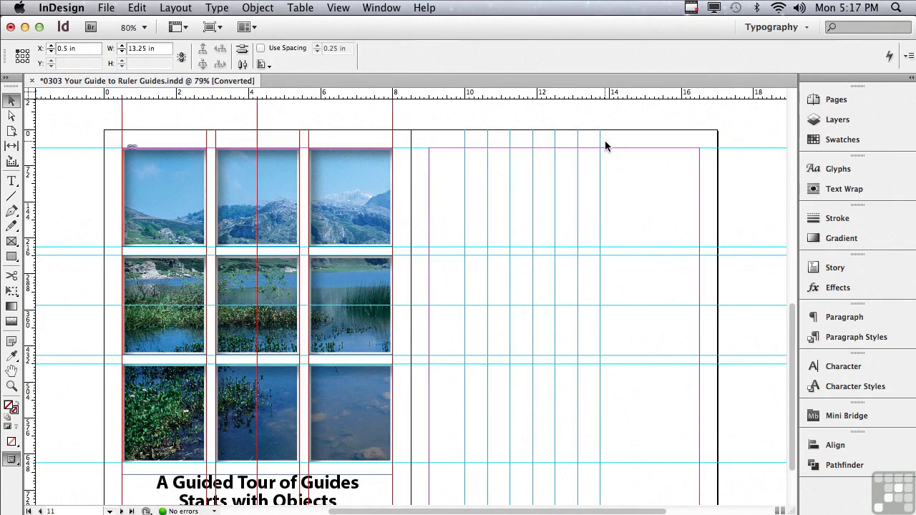
pyautogui.click(473, 126)
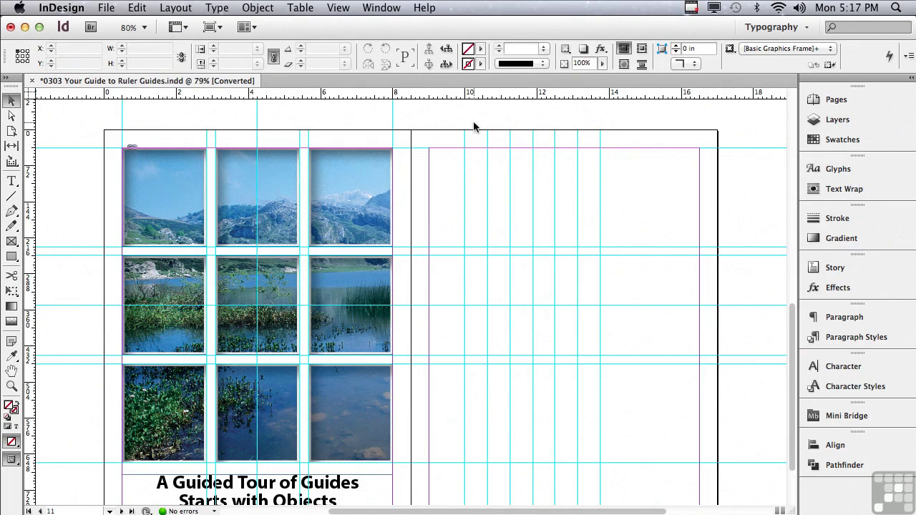
pyautogui.rightClick(427, 100)
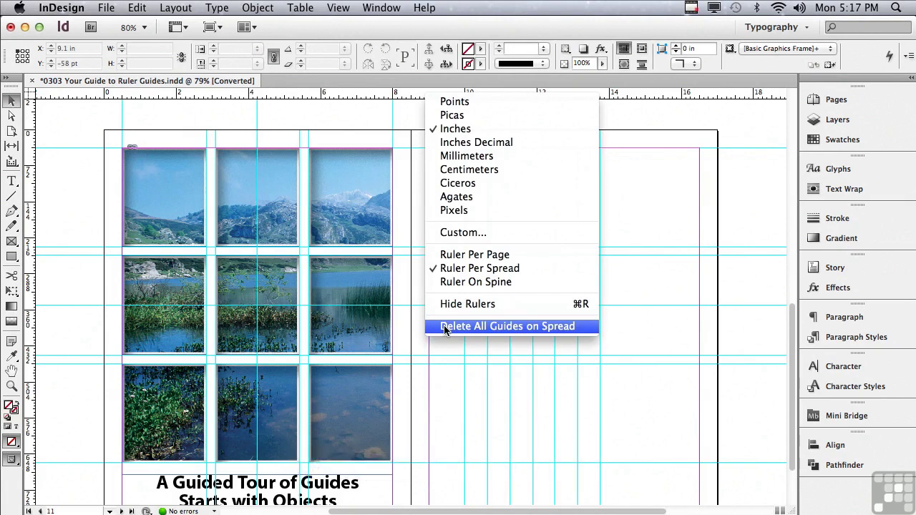
pyautogui.click(443, 325)
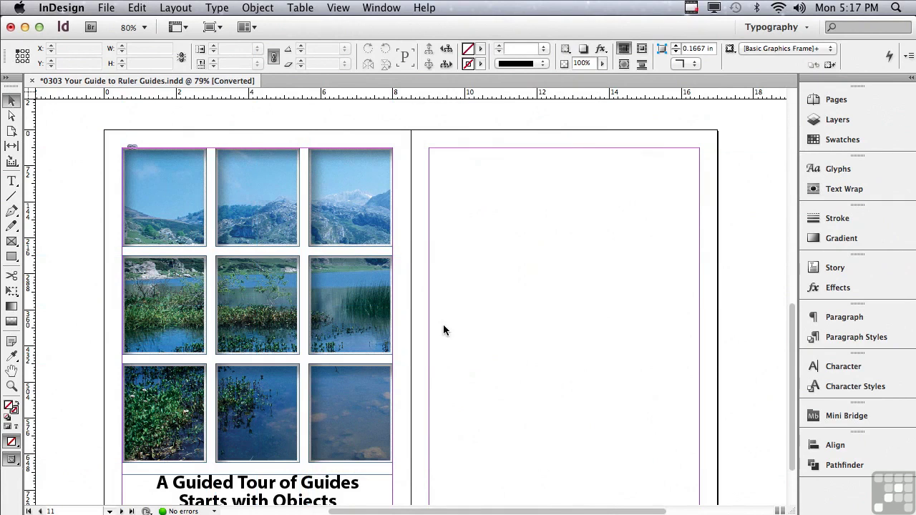
pyautogui.press('super+z')
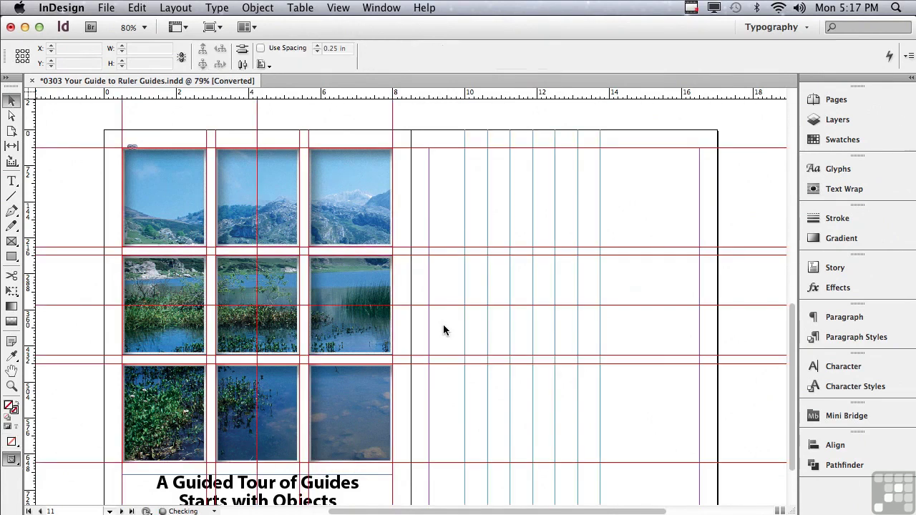
pyautogui.click(309, 120)
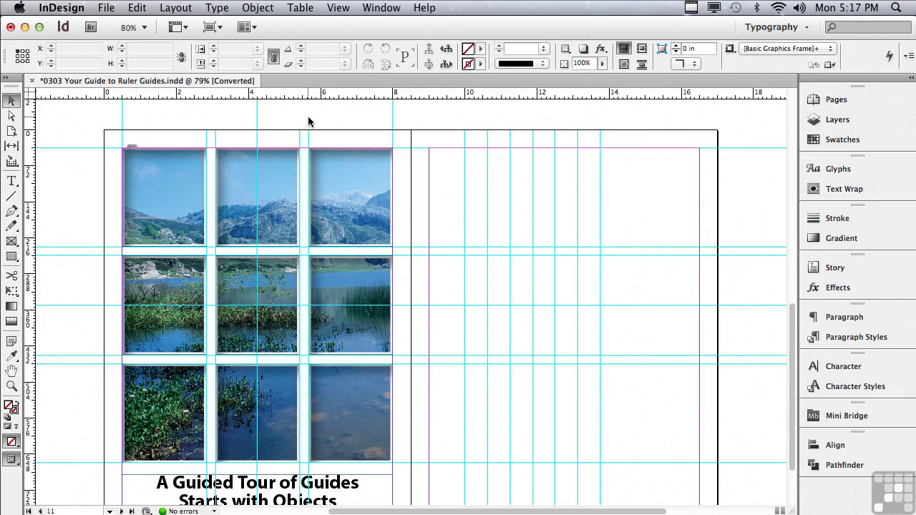
pyautogui.press('w')
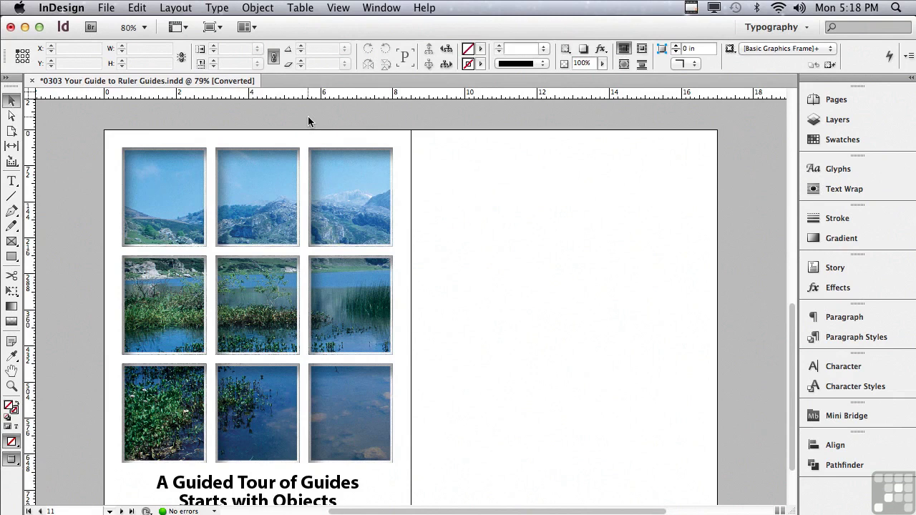
pyautogui.press('w')
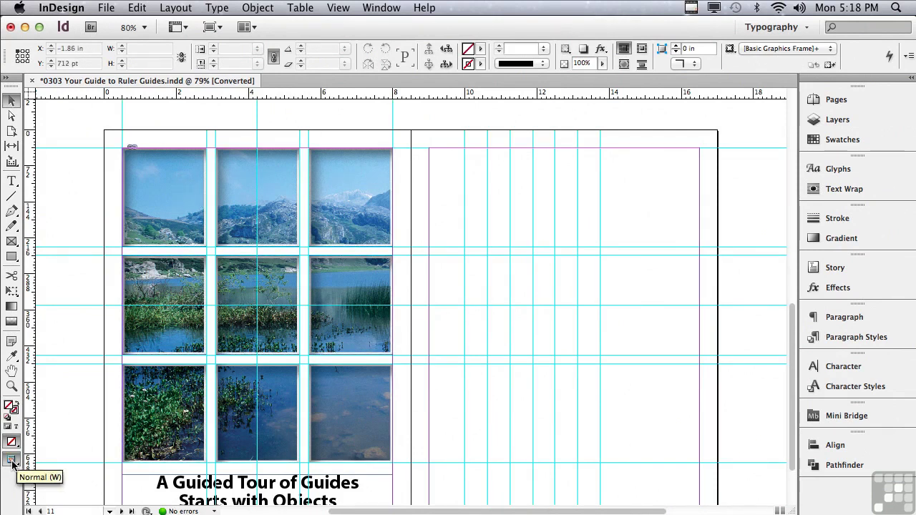
pyautogui.click(12, 464)
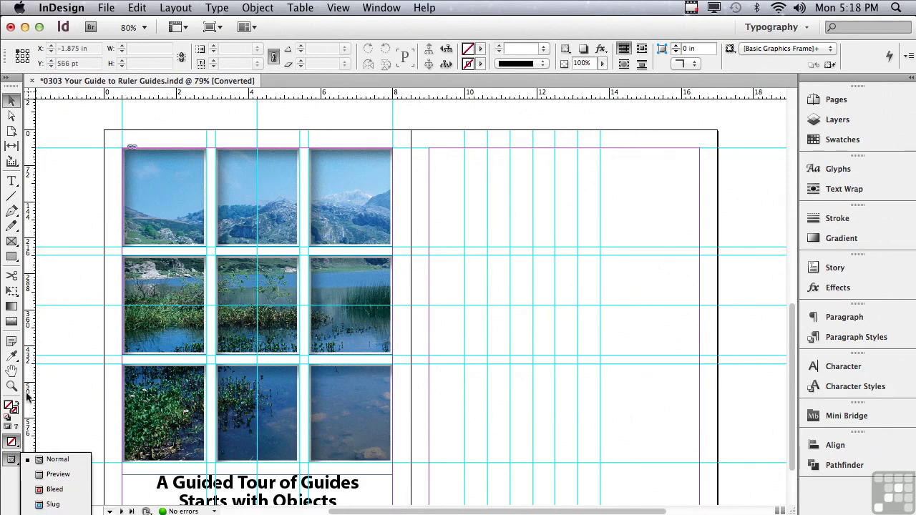
pyautogui.click(278, 80)
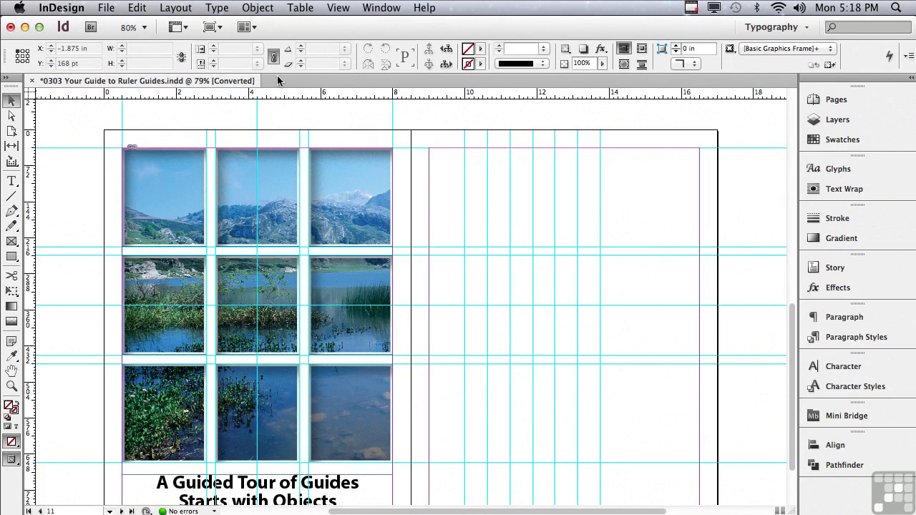
pyautogui.click(337, 7)
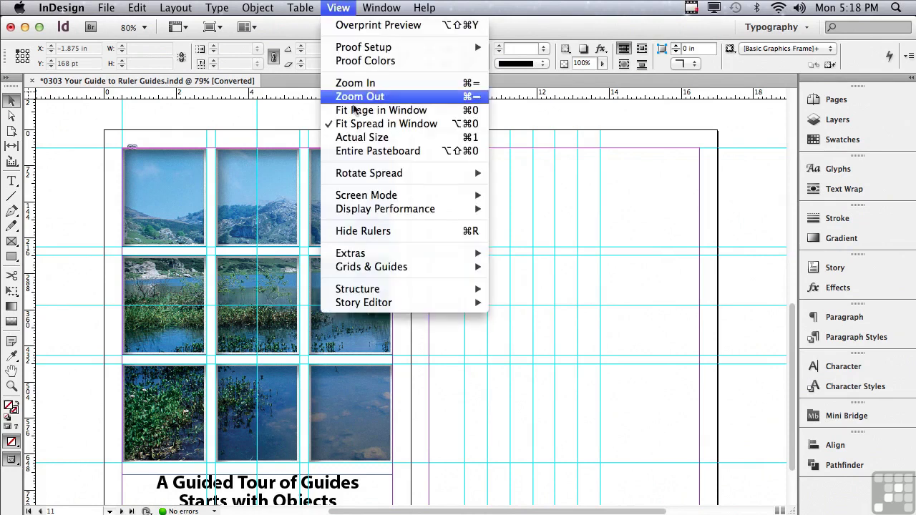
pyautogui.moveTo(400, 267)
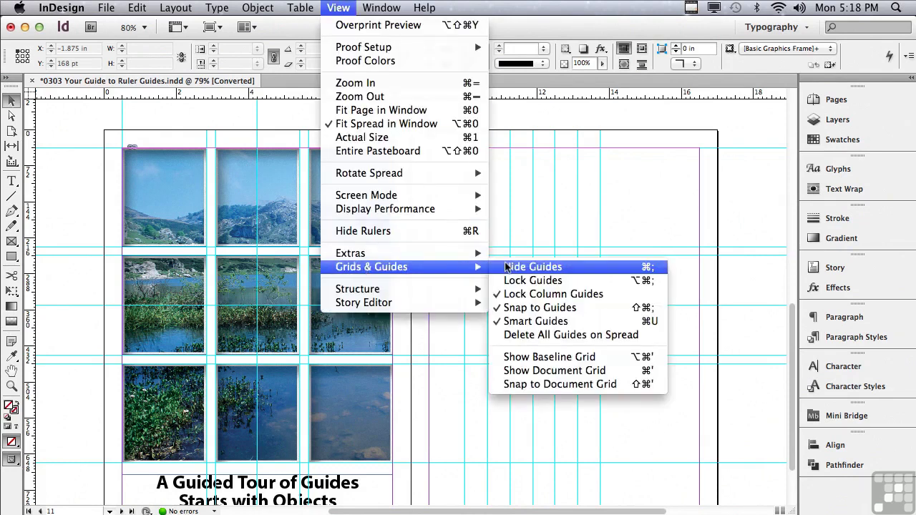
pyautogui.press('Escape')
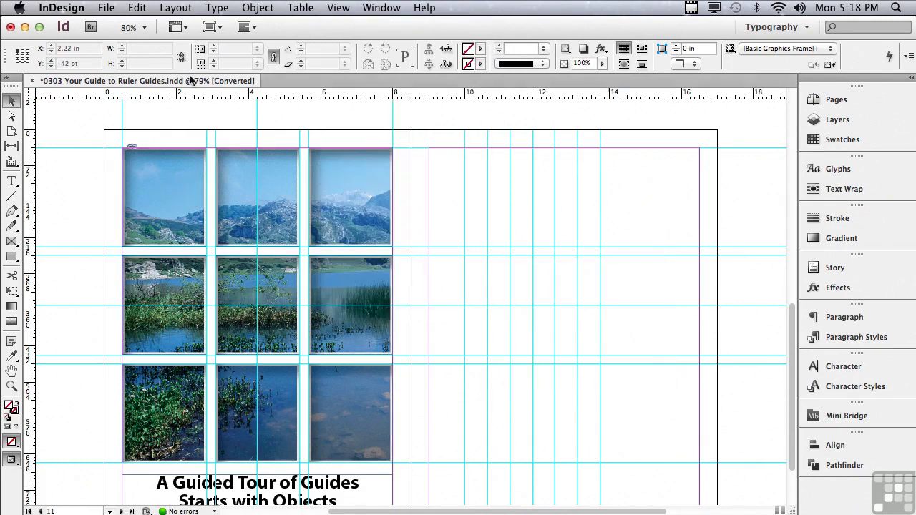
pyautogui.click(174, 28)
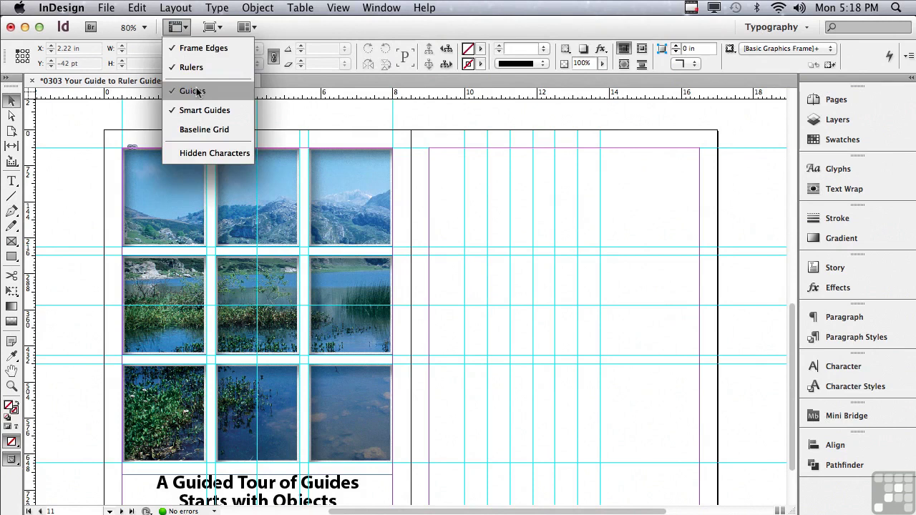
pyautogui.click(197, 91)
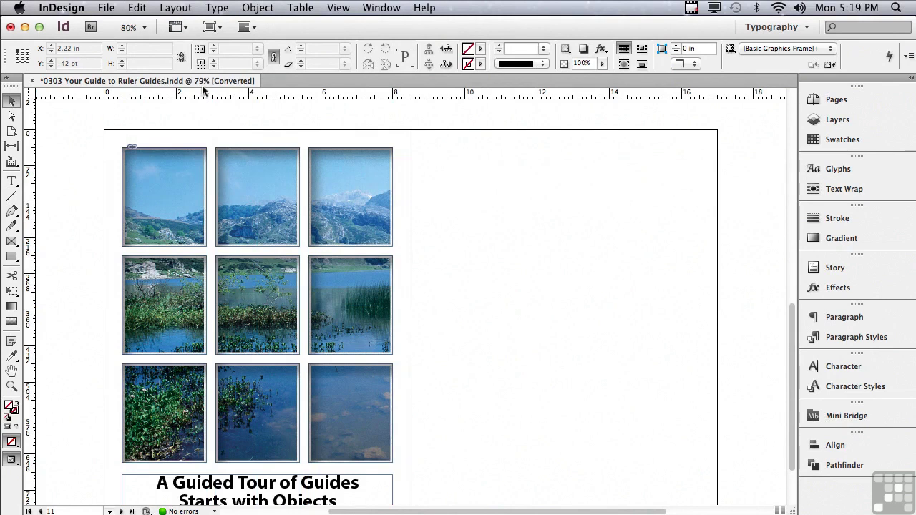
pyautogui.click(339, 9)
pyautogui.click(339, 8)
pyautogui.click(175, 27)
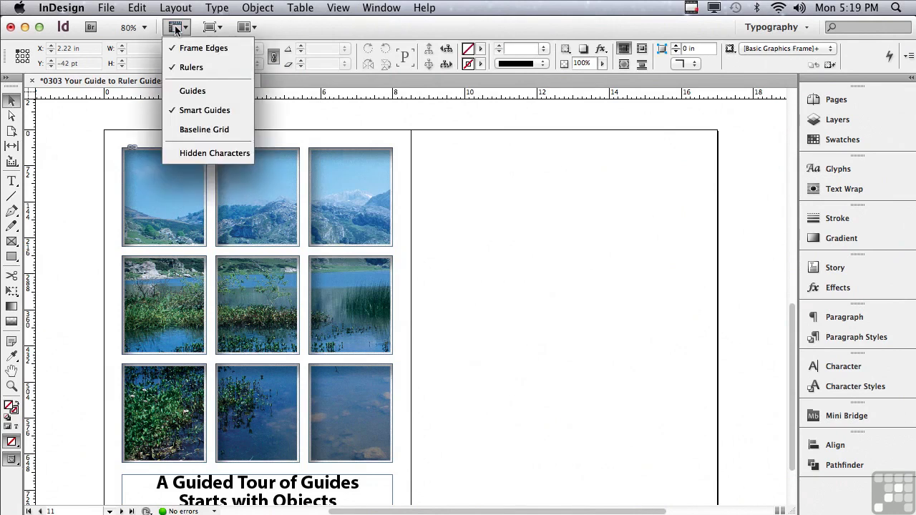
pyautogui.click(192, 91)
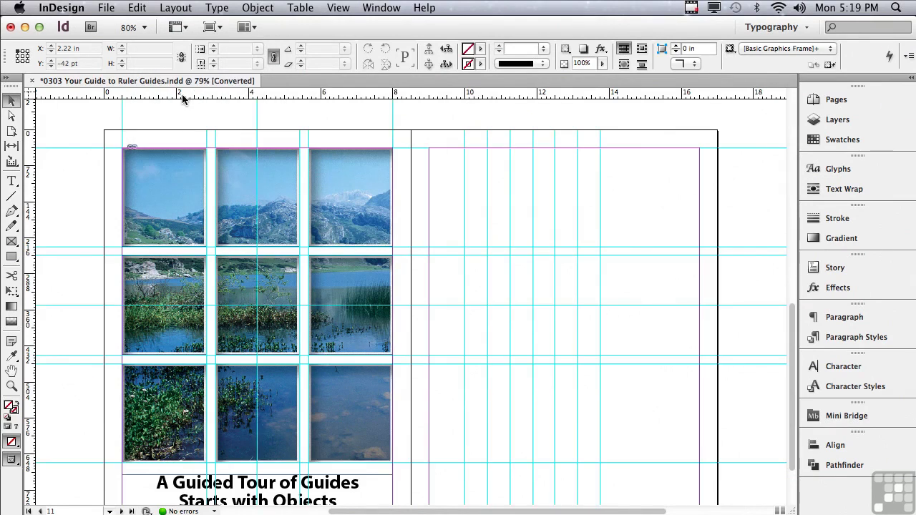